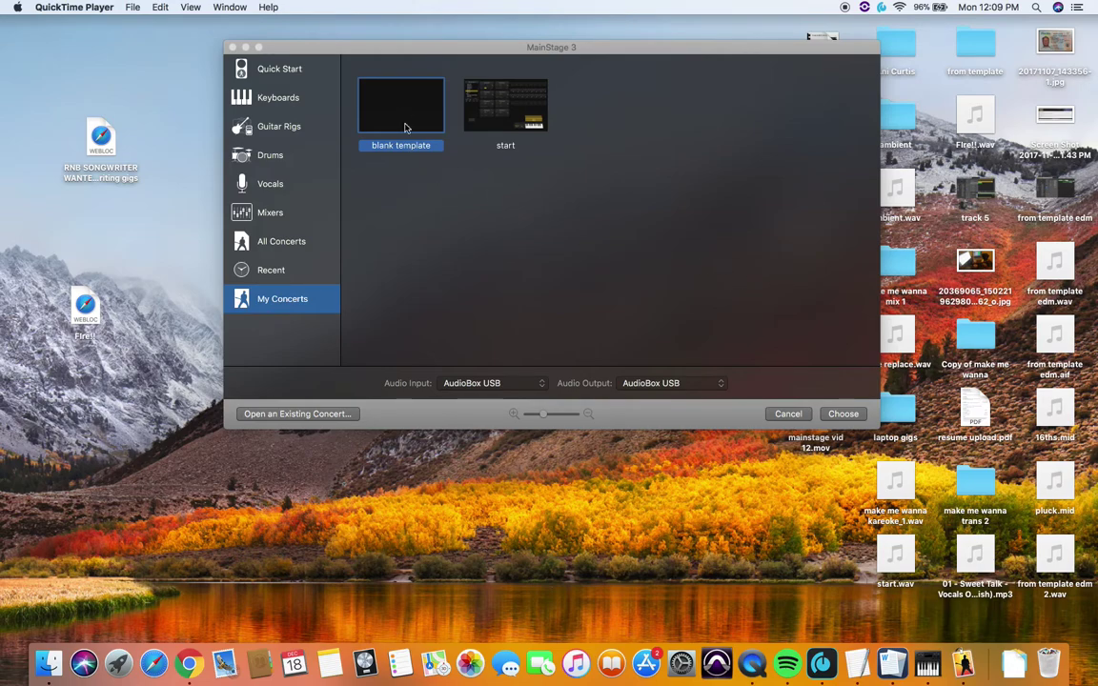
- Start a new concert from the blank template, then add an Untitled Set containing an Untitled Patch
left_click(840, 415)
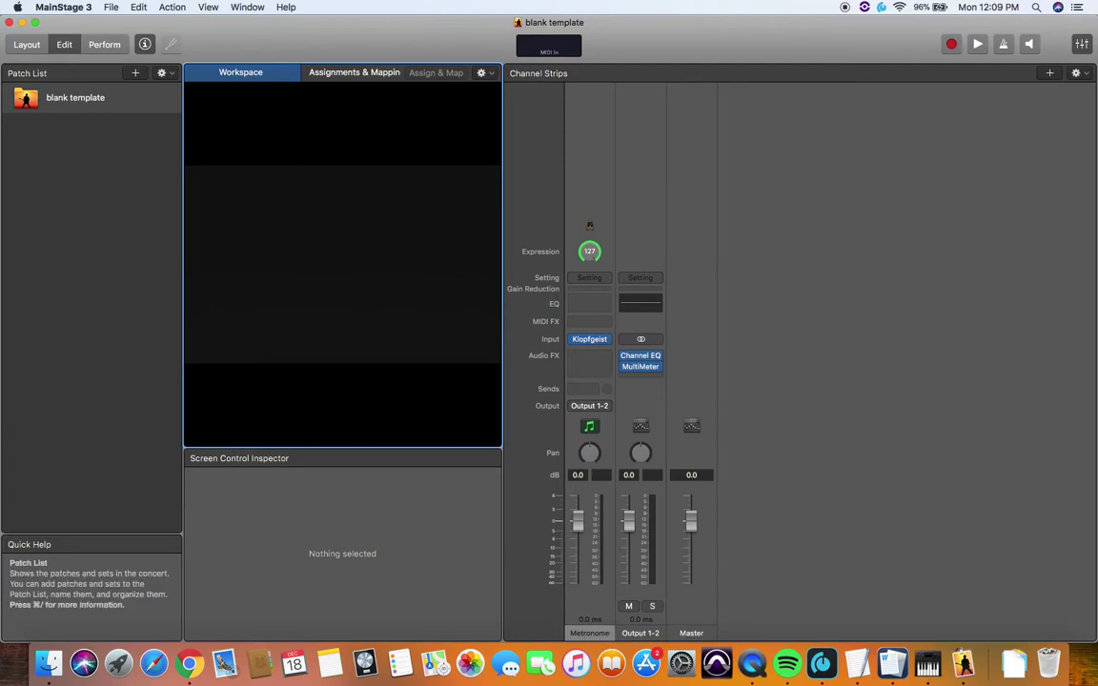
left_click(171, 74)
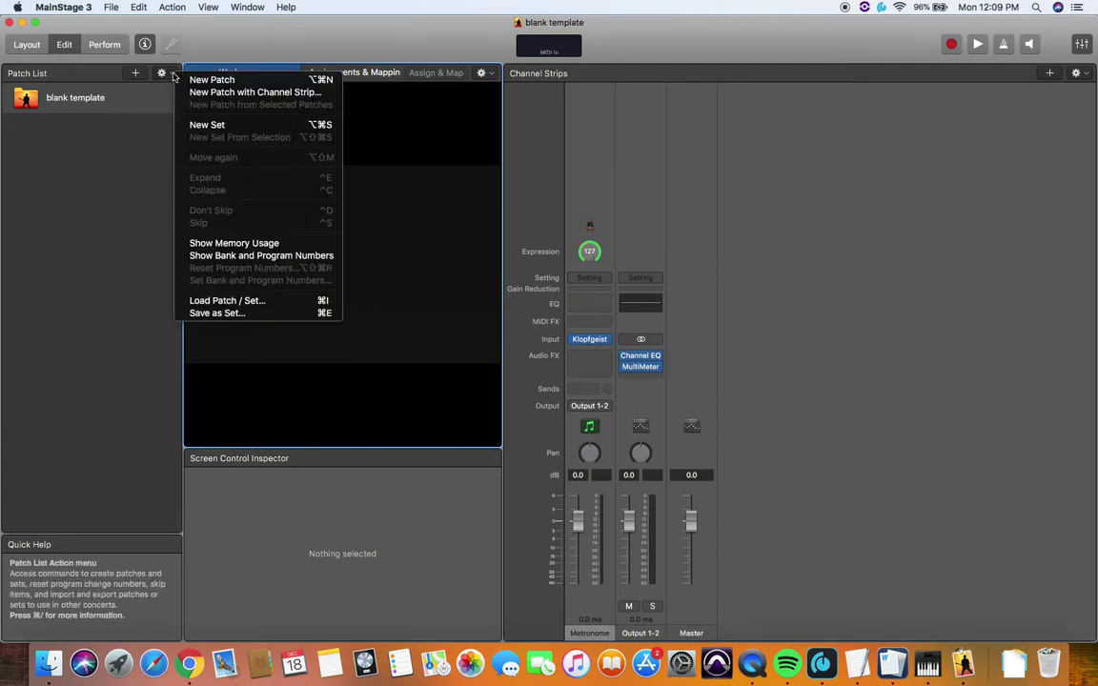
left_click(242, 124)
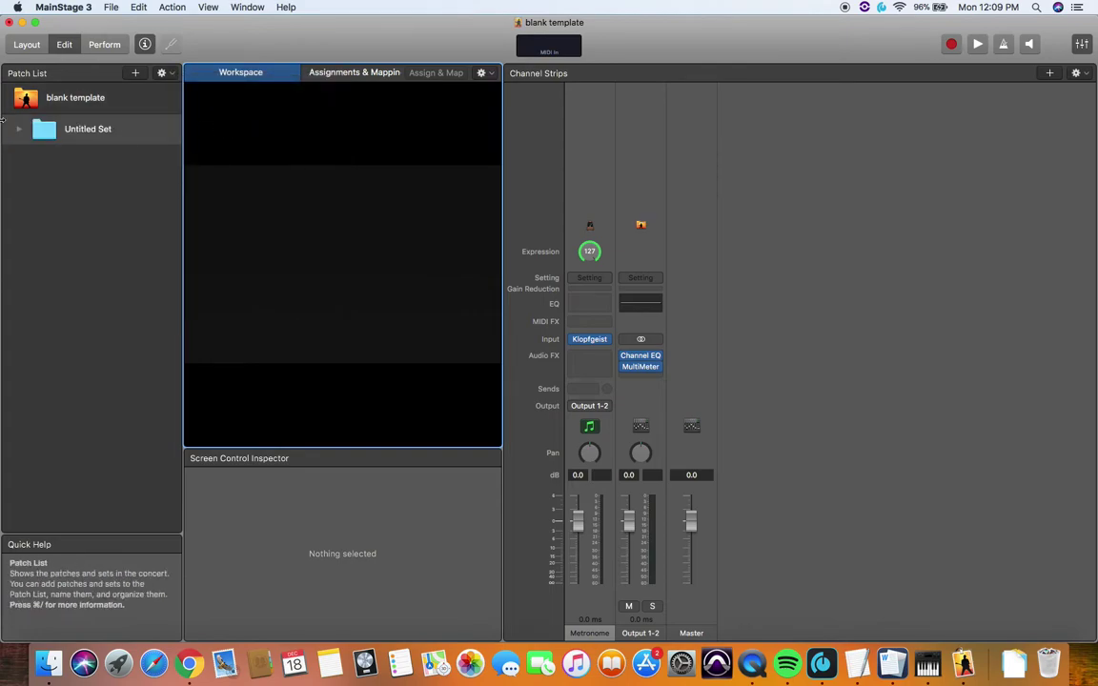
left_click(133, 73)
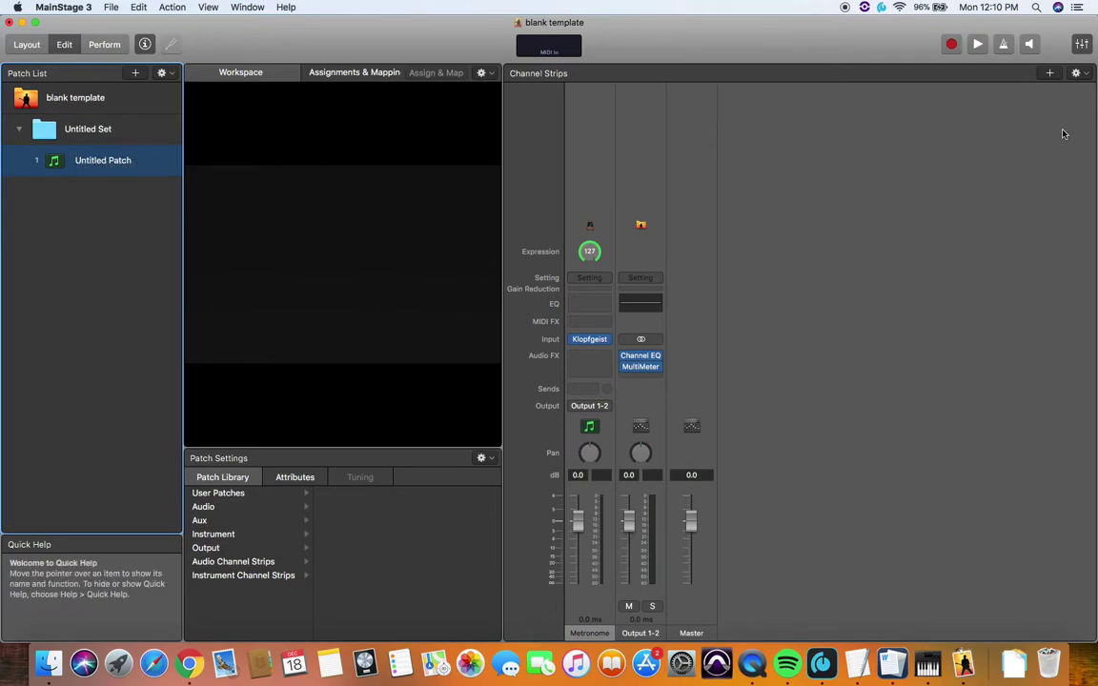
- Create an instrument channel strip with number 1, named Inst 1, which renames the patch
left_click(1049, 75)
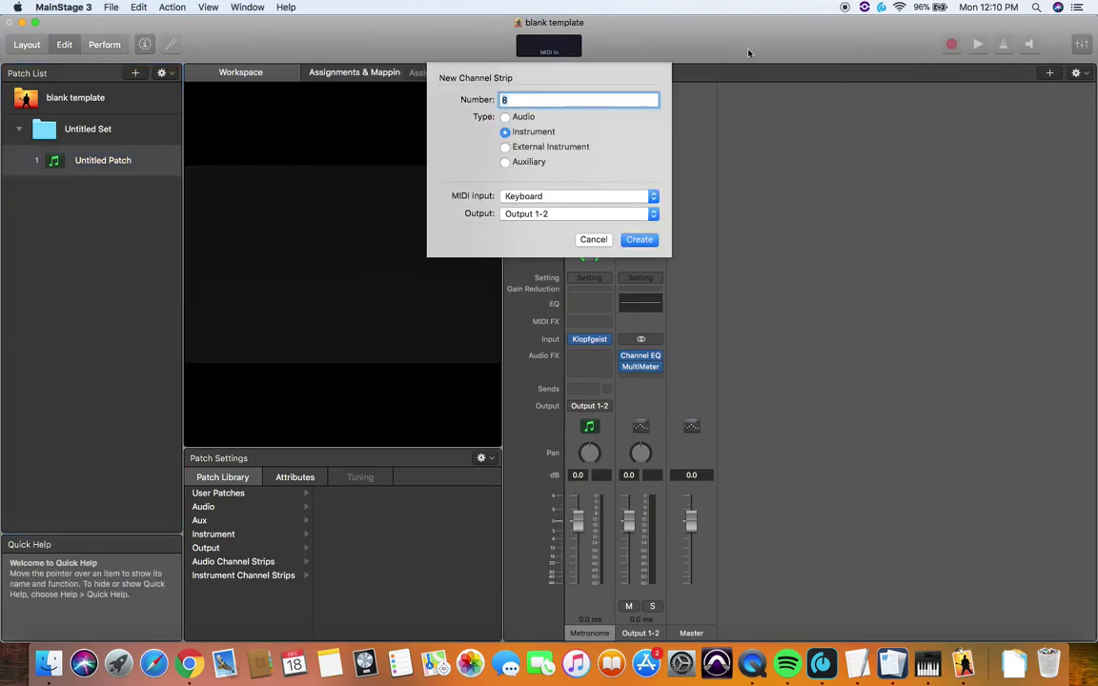
left_click(548, 99)
key("BackSpace")
type("1")
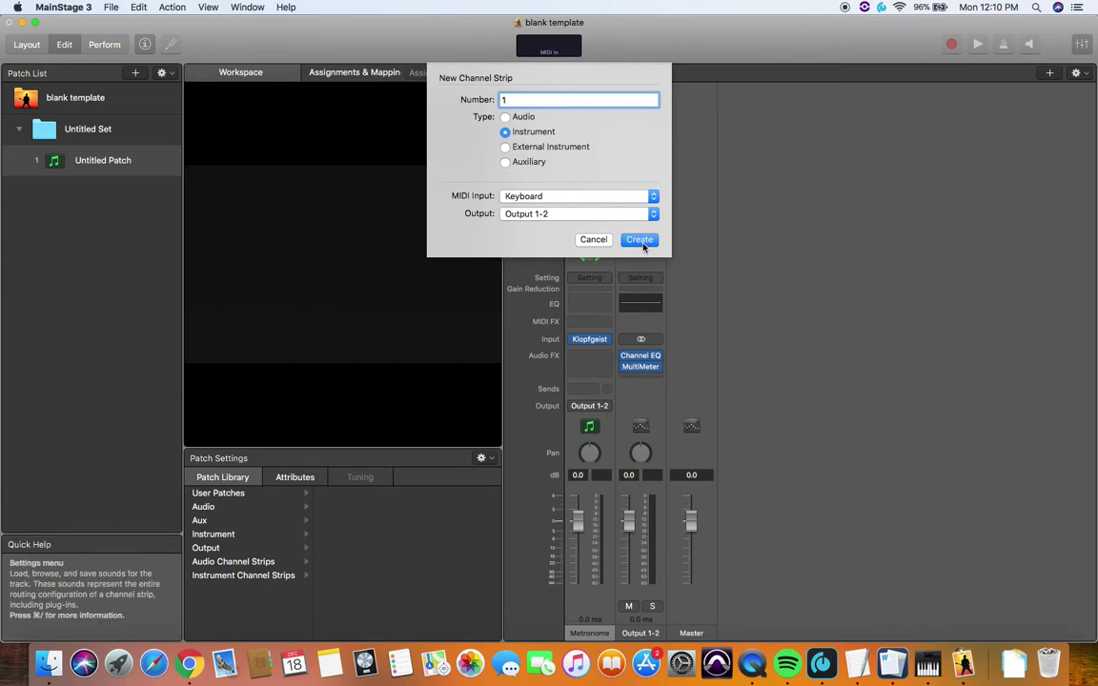
left_click(642, 241)
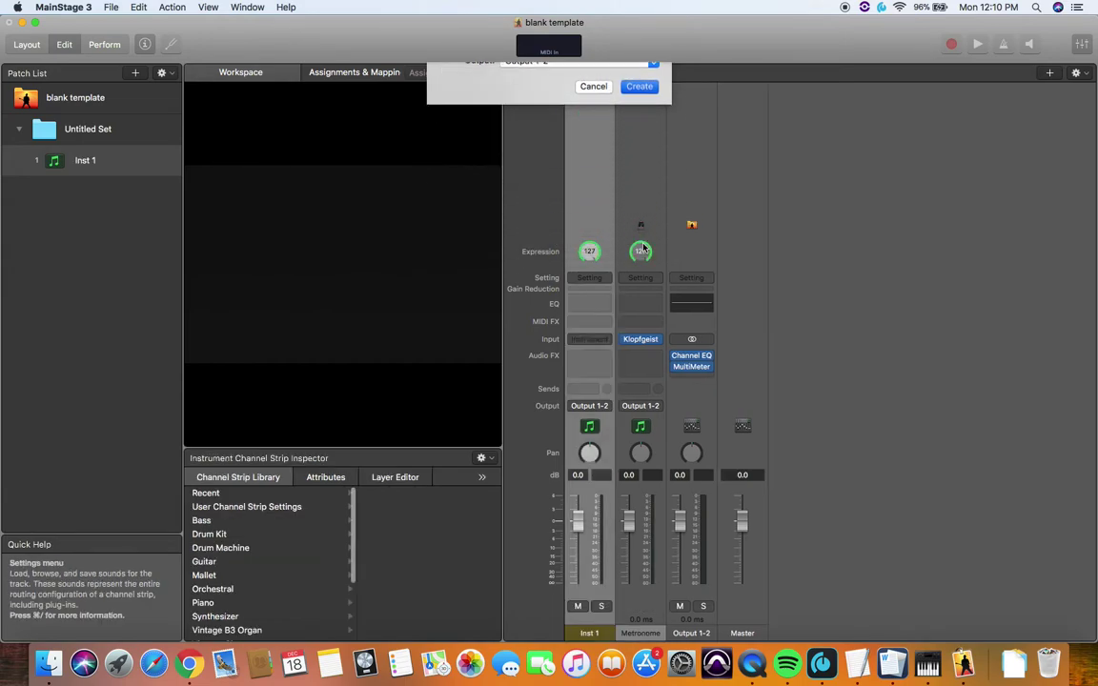
left_click(606, 341)
mouse_move(610, 364)
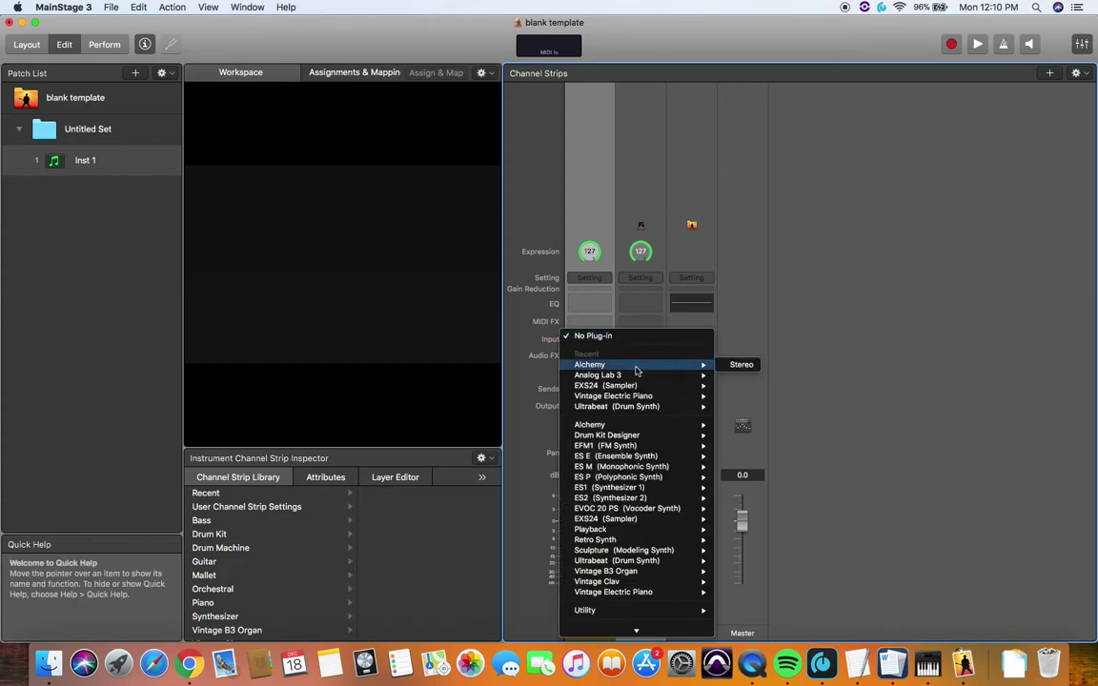
- Load stereo Alchemy on Inst 1 with the Arpeggiated preset 'Afterthought'
left_click(637, 366)
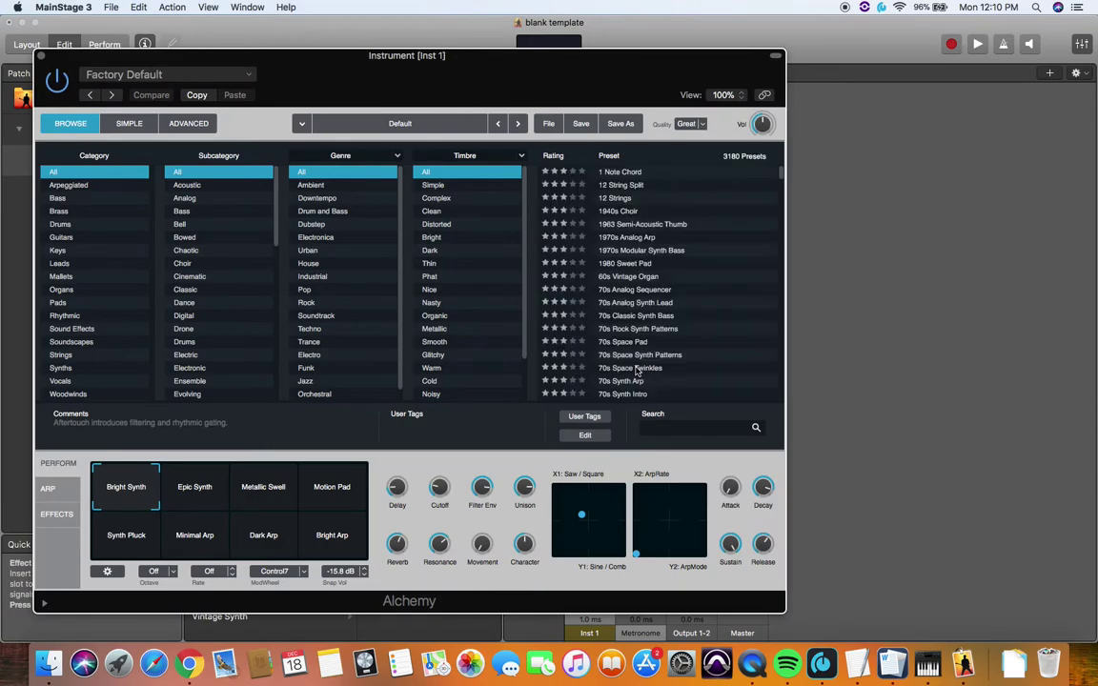
left_click(95, 187)
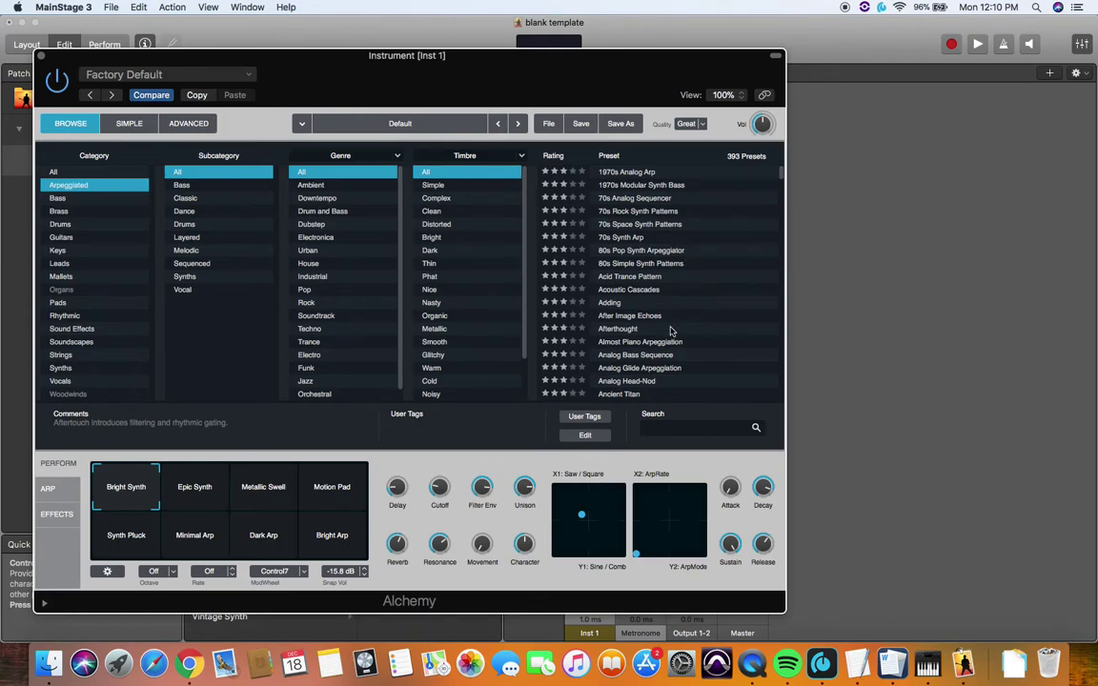
left_click(673, 329)
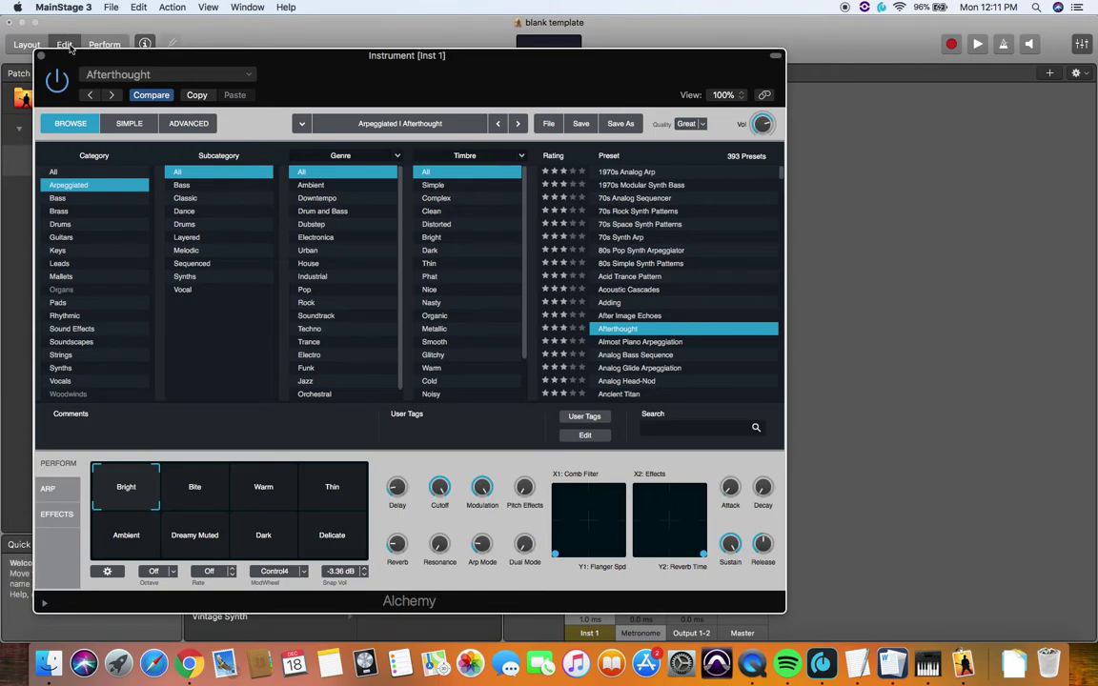
left_click(41, 56)
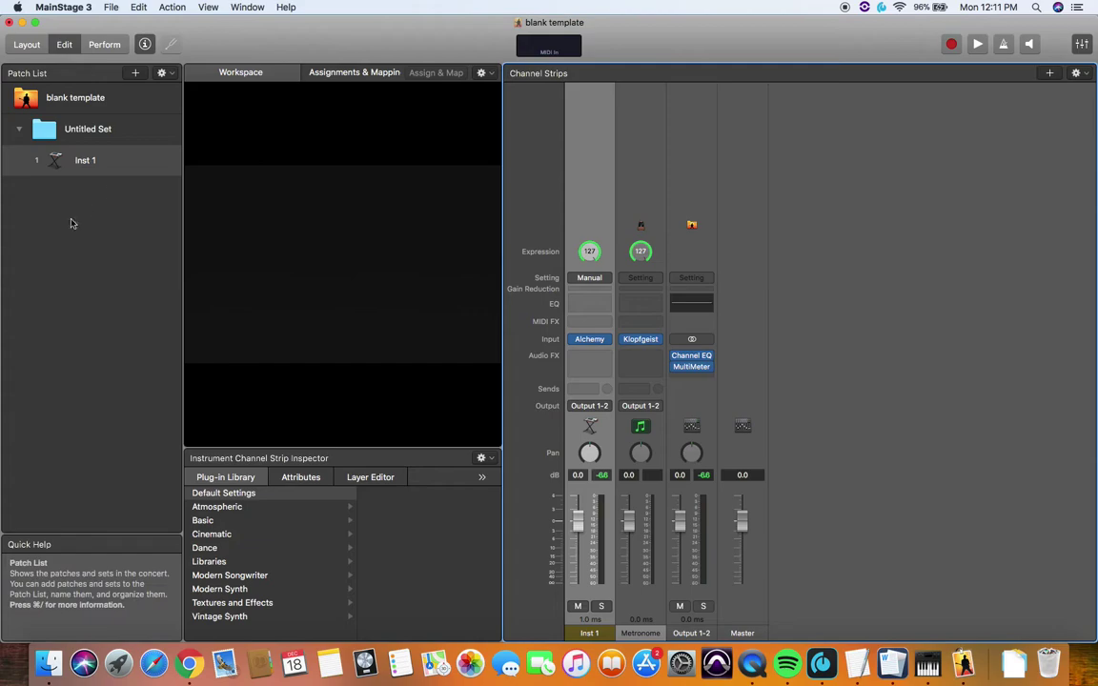
- Place Vertical Fader 1 on the layout and learn hardware CC 73 on channel 1
left_click(29, 52)
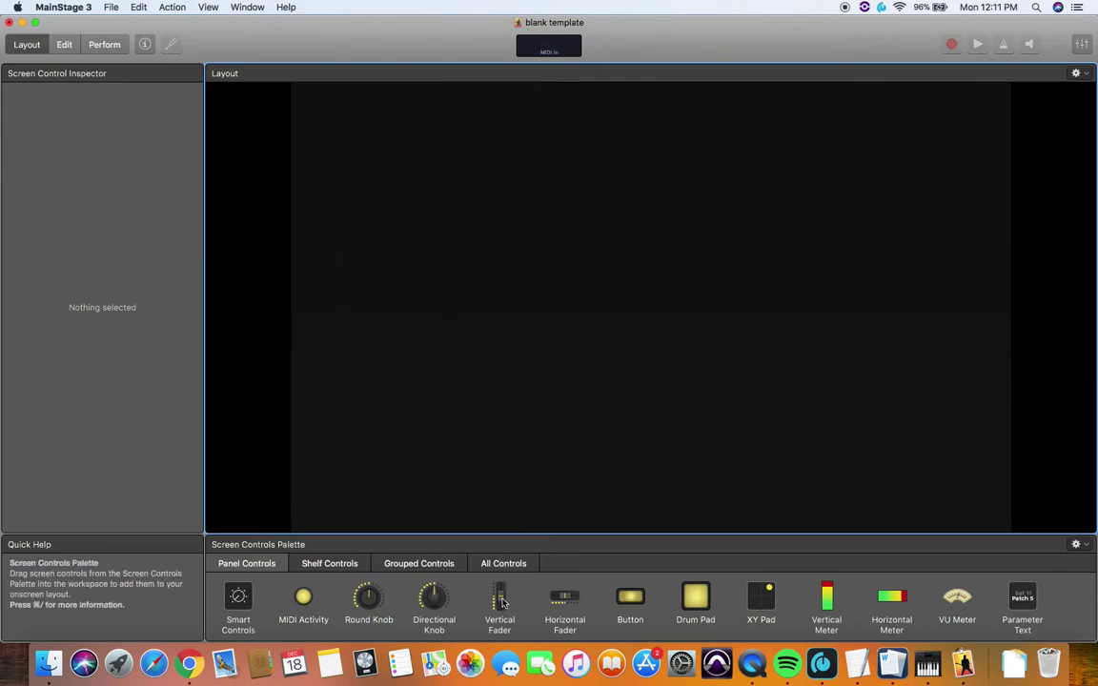
mouse_move(502, 602)
left_mouse_down()
mouse_move(502, 220)
mouse_move(350, 277)
mouse_move(352, 289)
left_mouse_up()
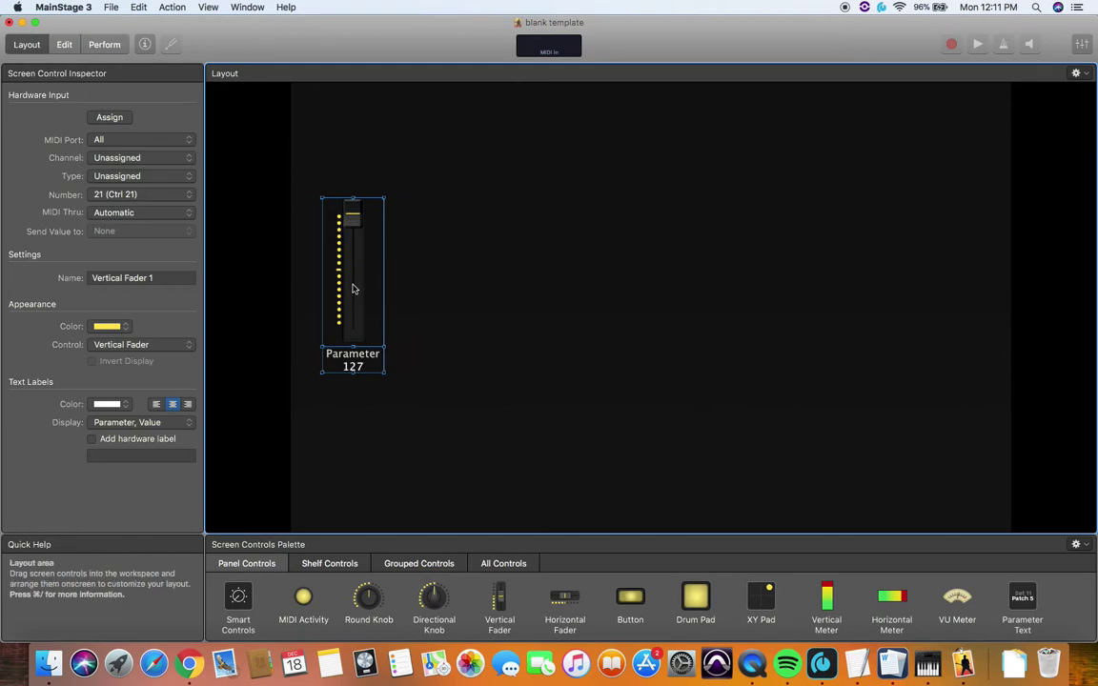
left_click(100, 118)
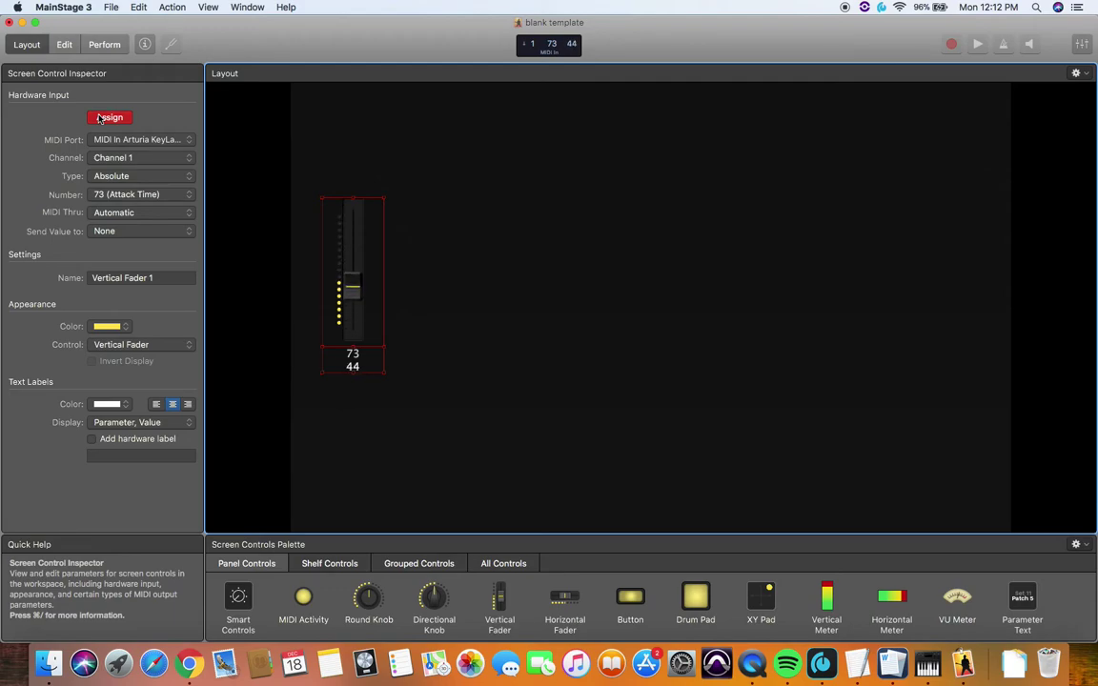
left_click(100, 119)
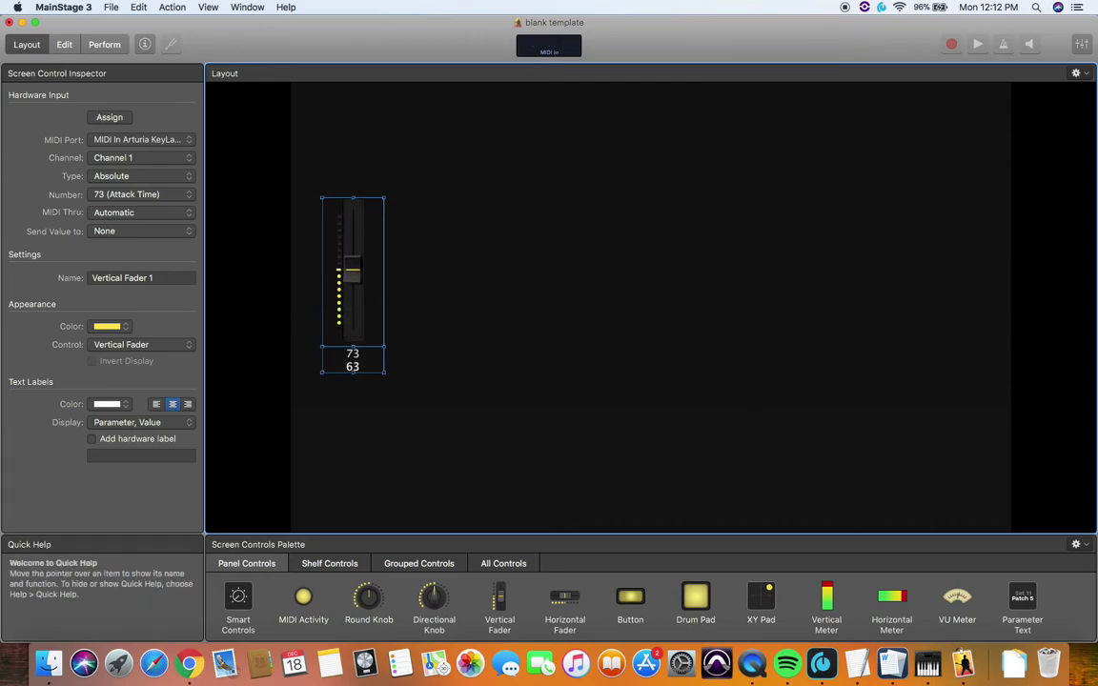
- Assign Vertical Fader 1 to Inst 1's Volume, ranging from minus infinity to +6 dB
left_click(64, 45)
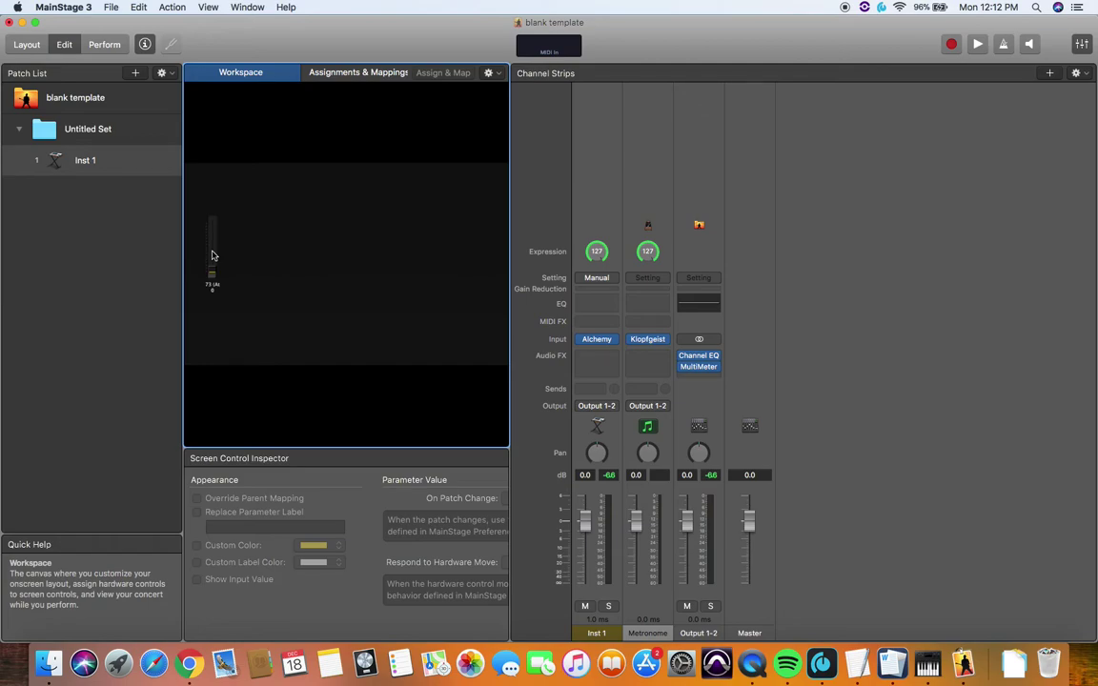
left_click(212, 255)
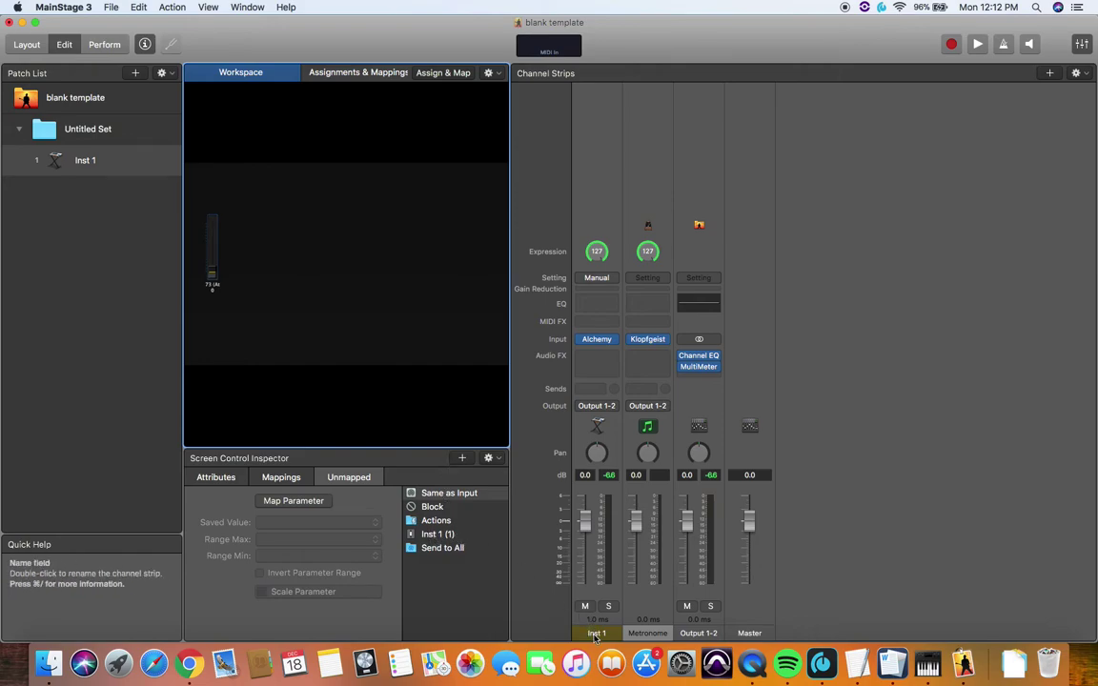
left_click(454, 536)
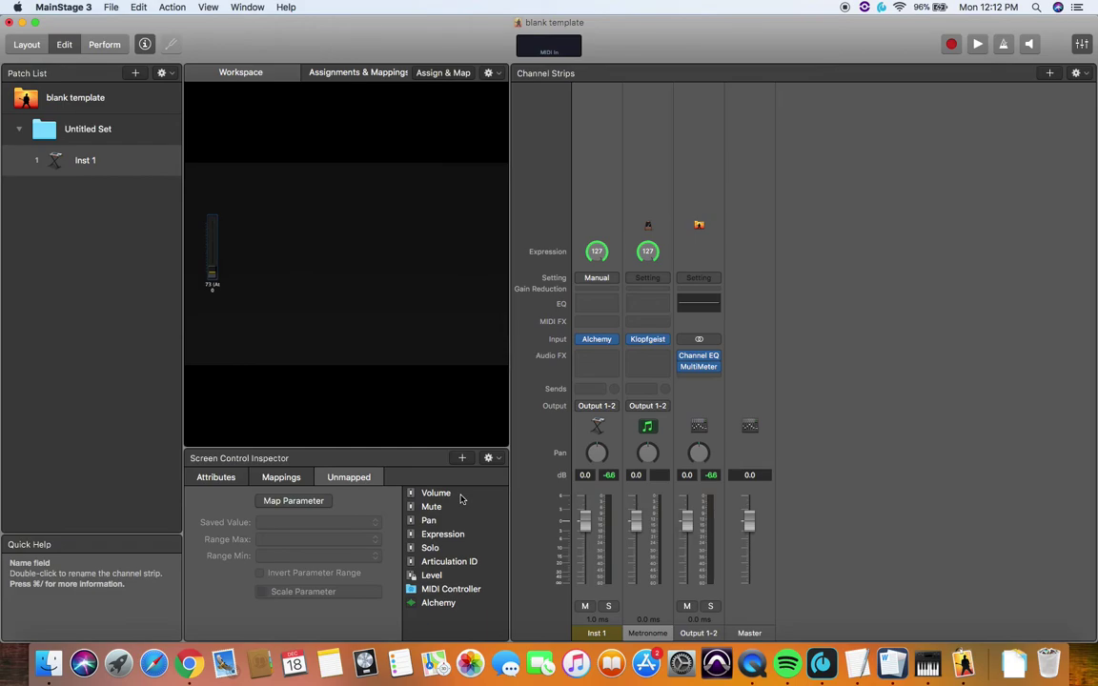
left_click(461, 499)
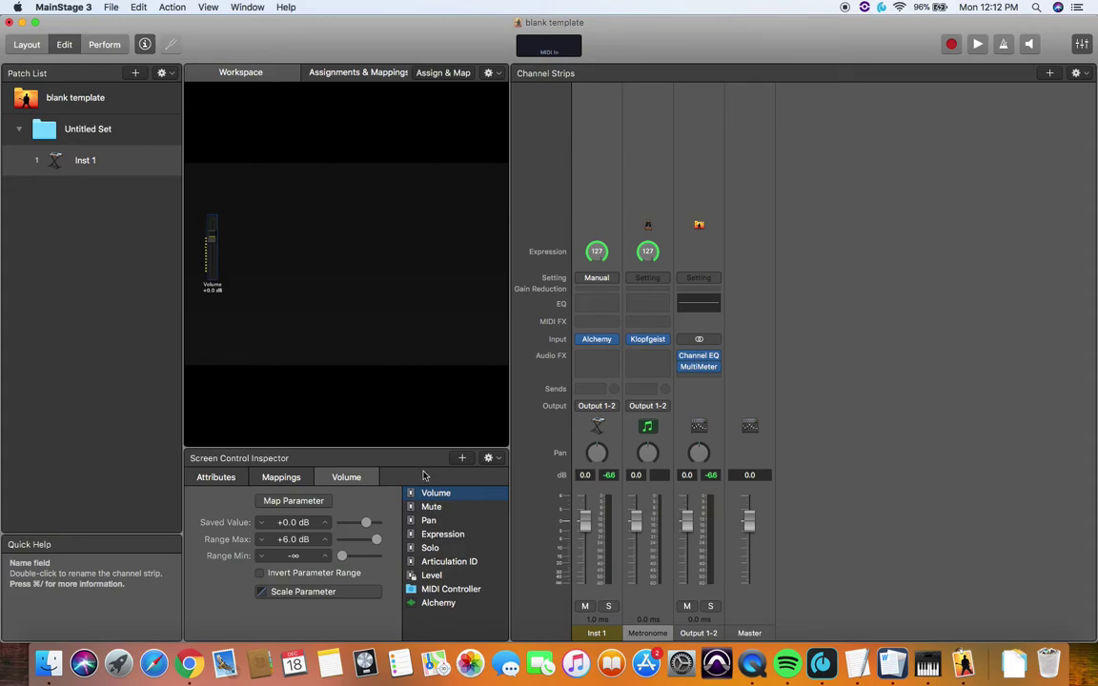
left_click(311, 508)
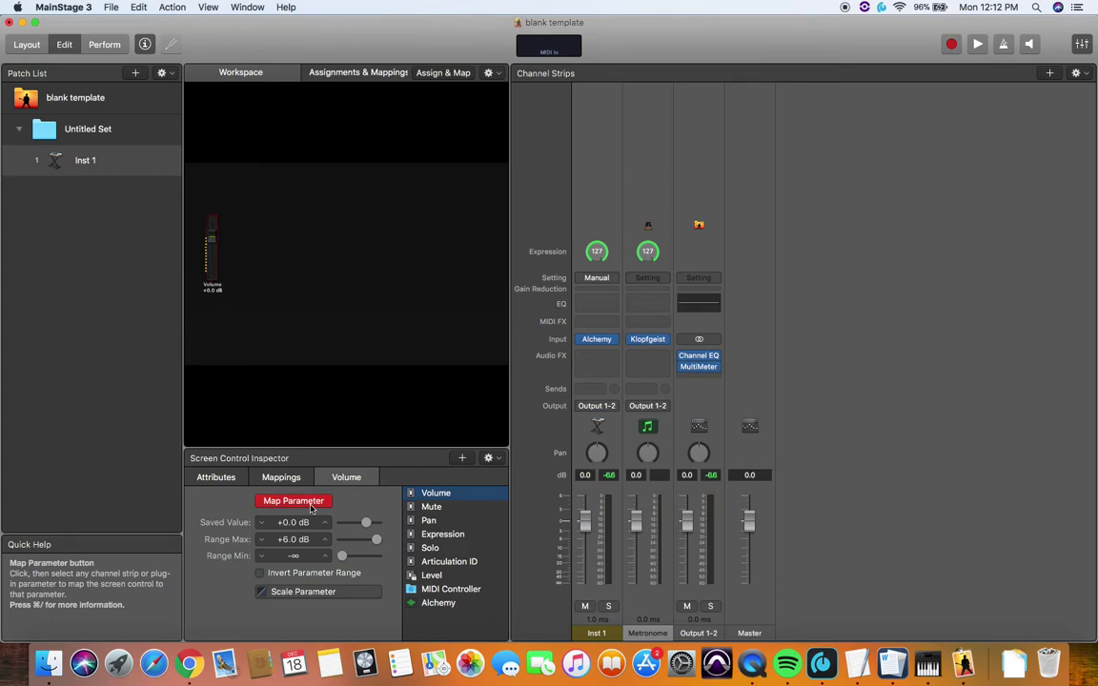
left_click(311, 508)
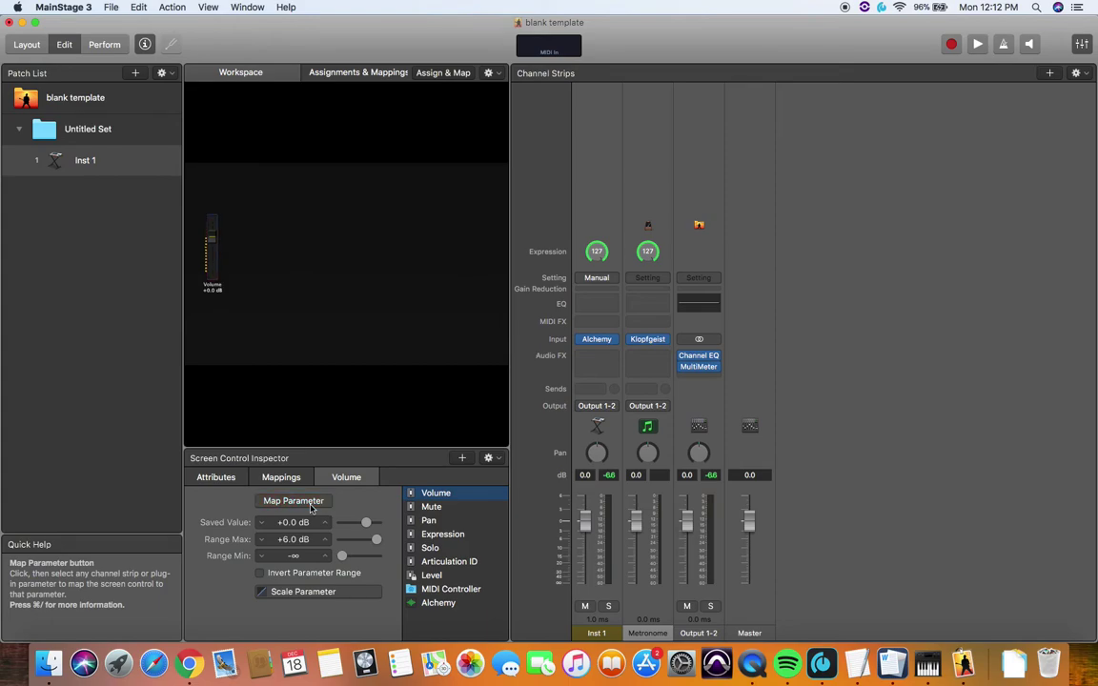